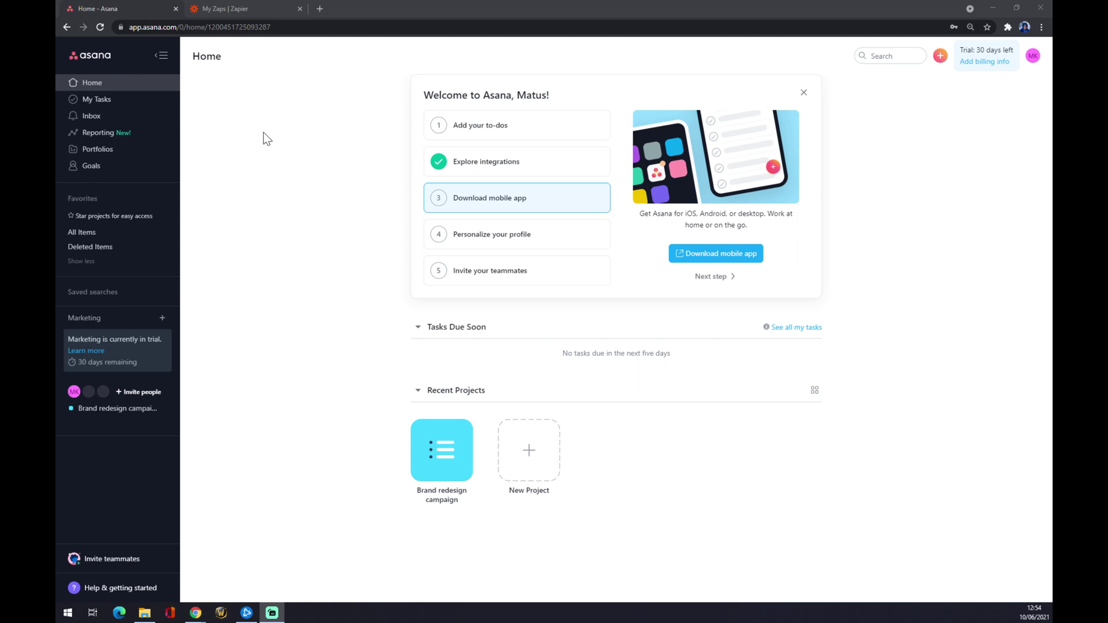
# Open Asana's integrations directory in a new tab from the Welcome panel's Explore integrations.
pyautogui.click(432, 167)
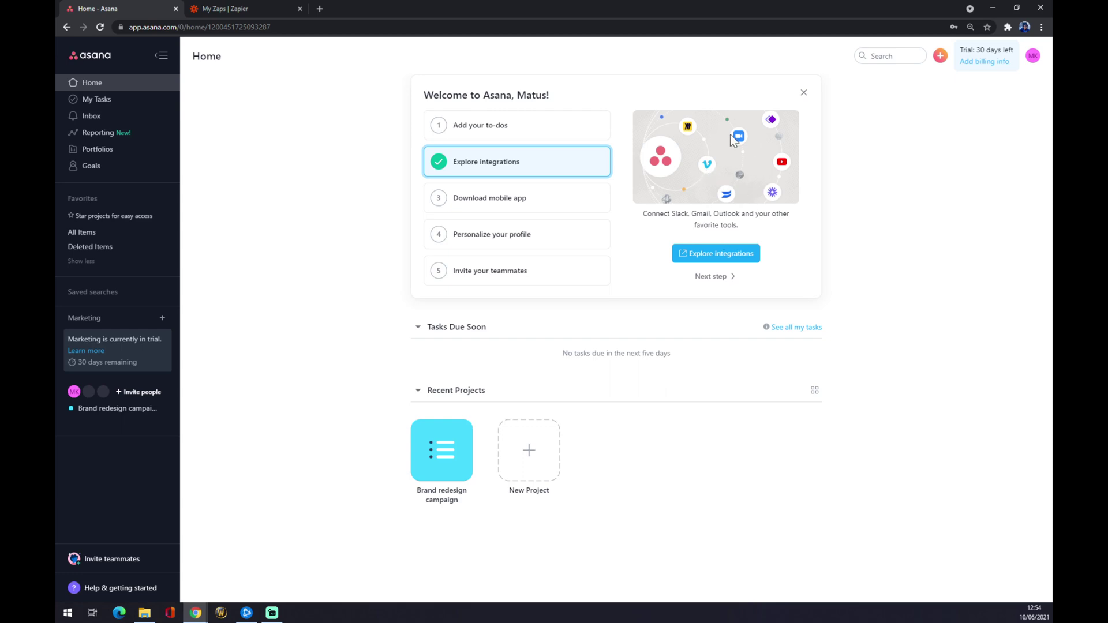
pyautogui.click(735, 261)
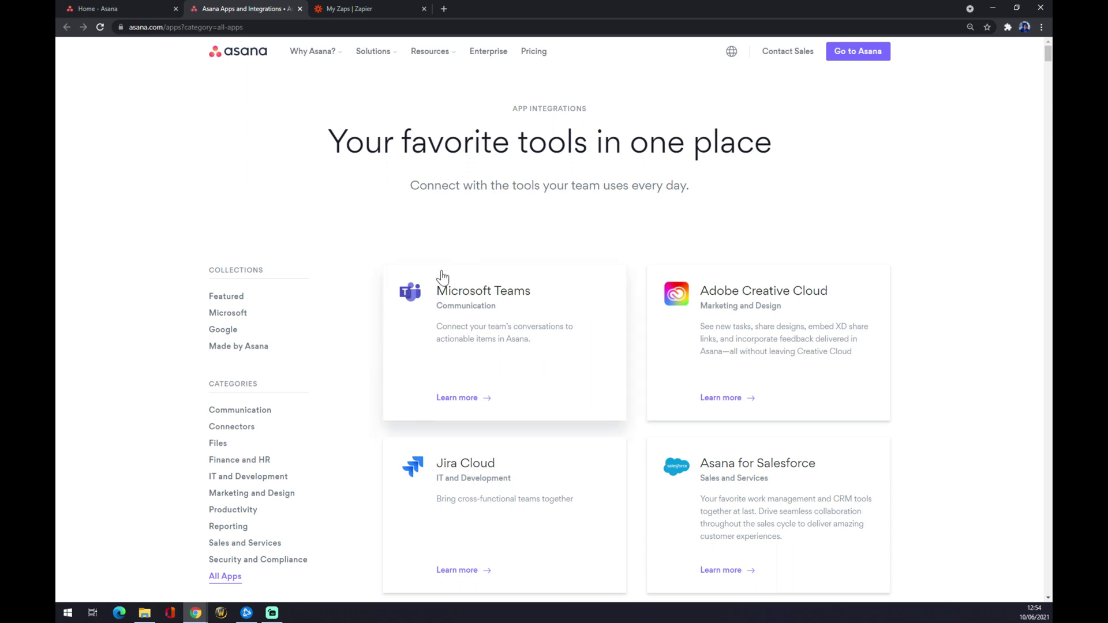
pyautogui.scroll(-3, 486, 249)
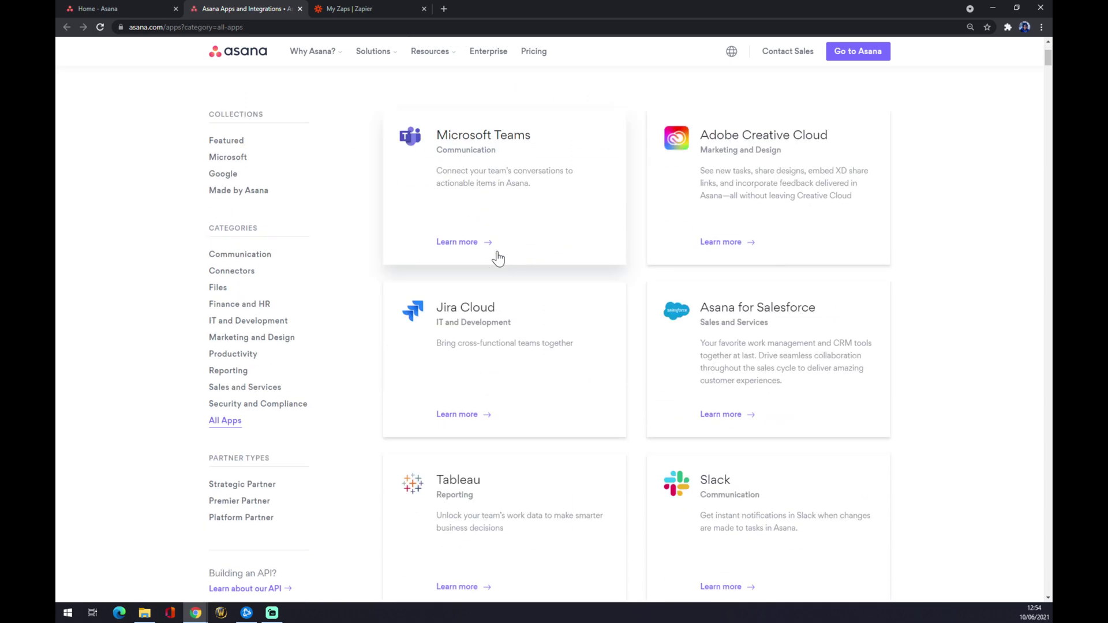
pyautogui.scroll(-3, 507, 260)
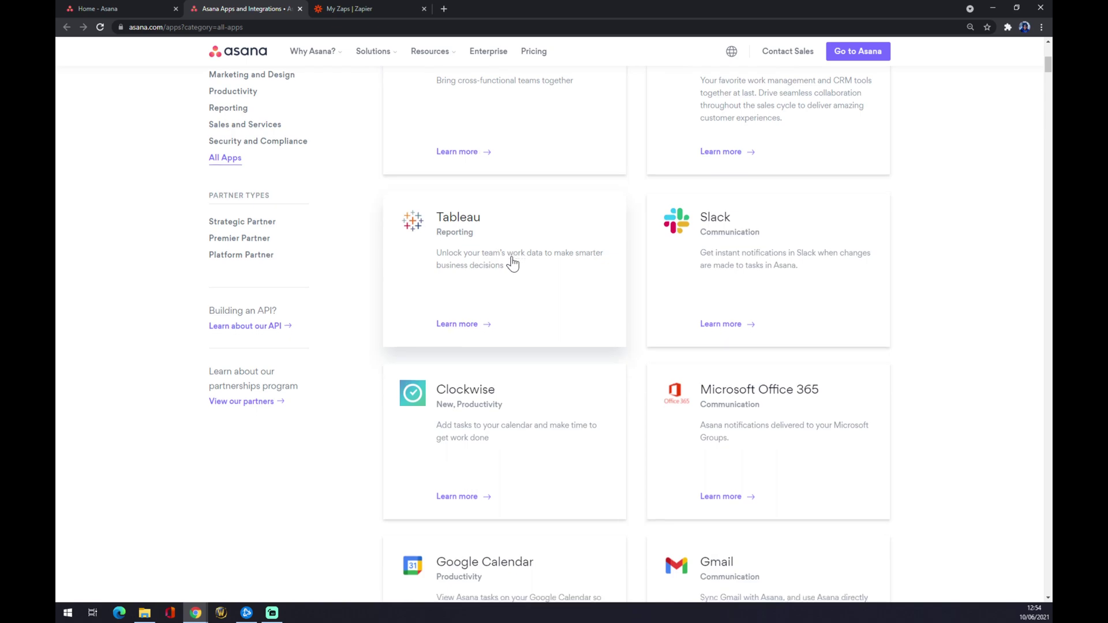
pyautogui.scroll(-5, 512, 261)
pyautogui.scroll(-4, 515, 261)
pyautogui.scroll(-4, 517, 262)
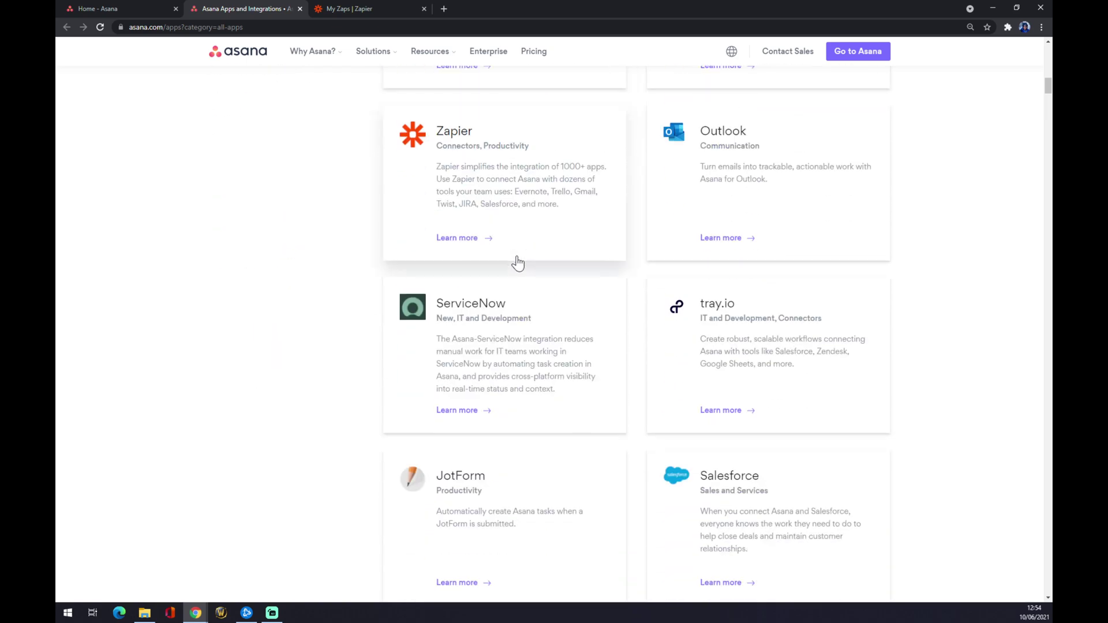
pyautogui.scroll(-4, 519, 262)
pyautogui.scroll(-3, 520, 262)
pyautogui.scroll(-3, 521, 261)
pyautogui.scroll(-4, 521, 260)
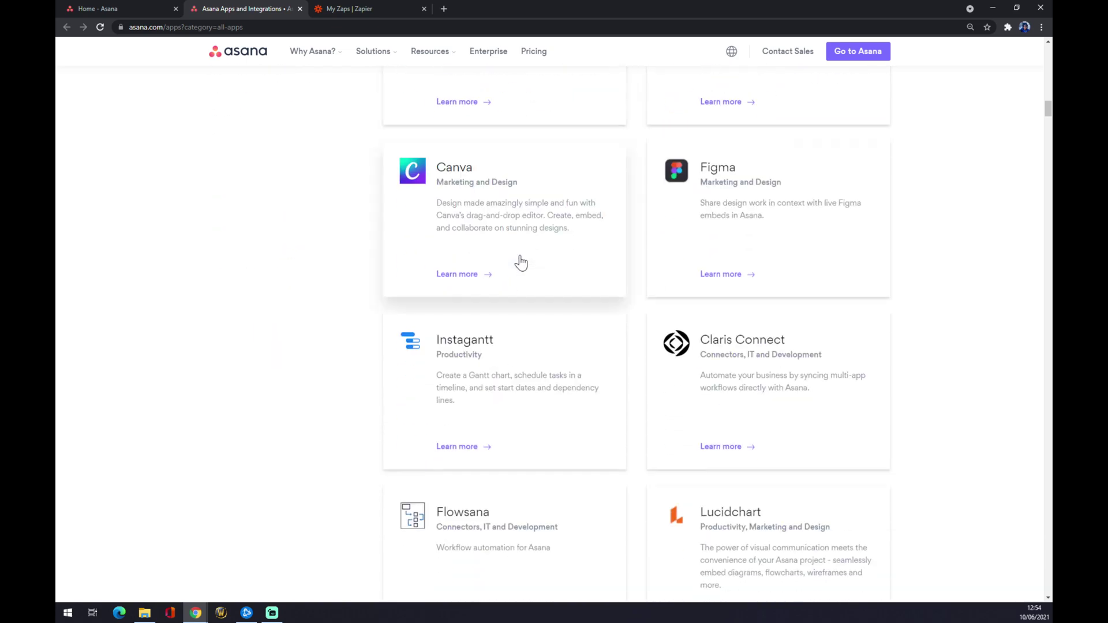
pyautogui.scroll(-4, 522, 261)
pyautogui.scroll(2, 523, 262)
pyautogui.scroll(-2, 526, 263)
pyautogui.scroll(-4, 528, 263)
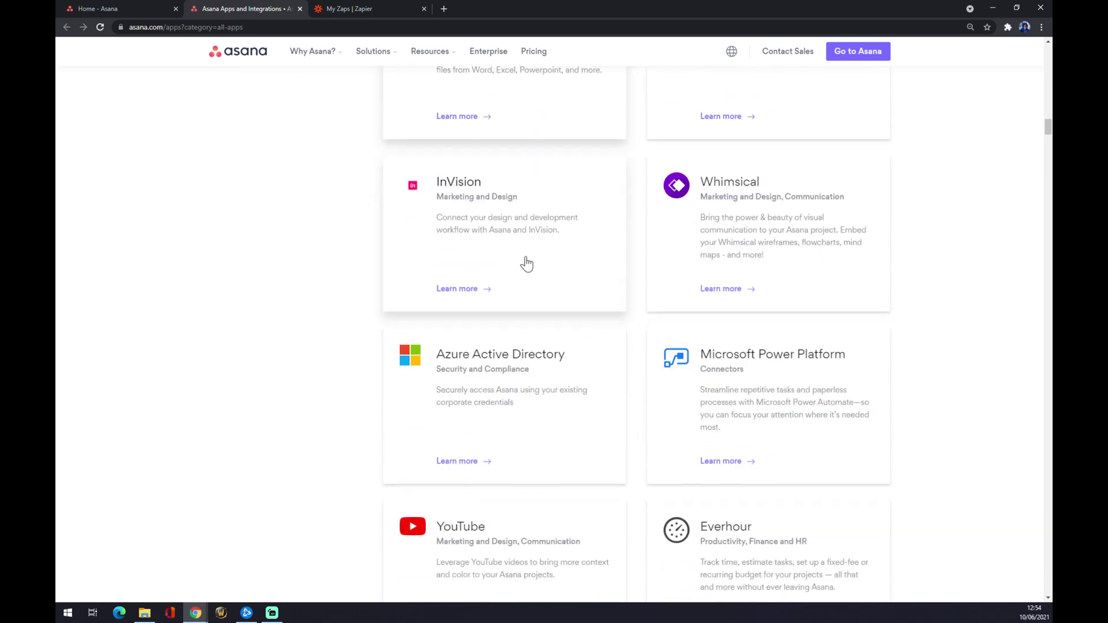
pyautogui.scroll(-4, 528, 263)
pyautogui.scroll(-1, 528, 262)
pyautogui.scroll(-4, 528, 263)
pyautogui.scroll(-4, 529, 262)
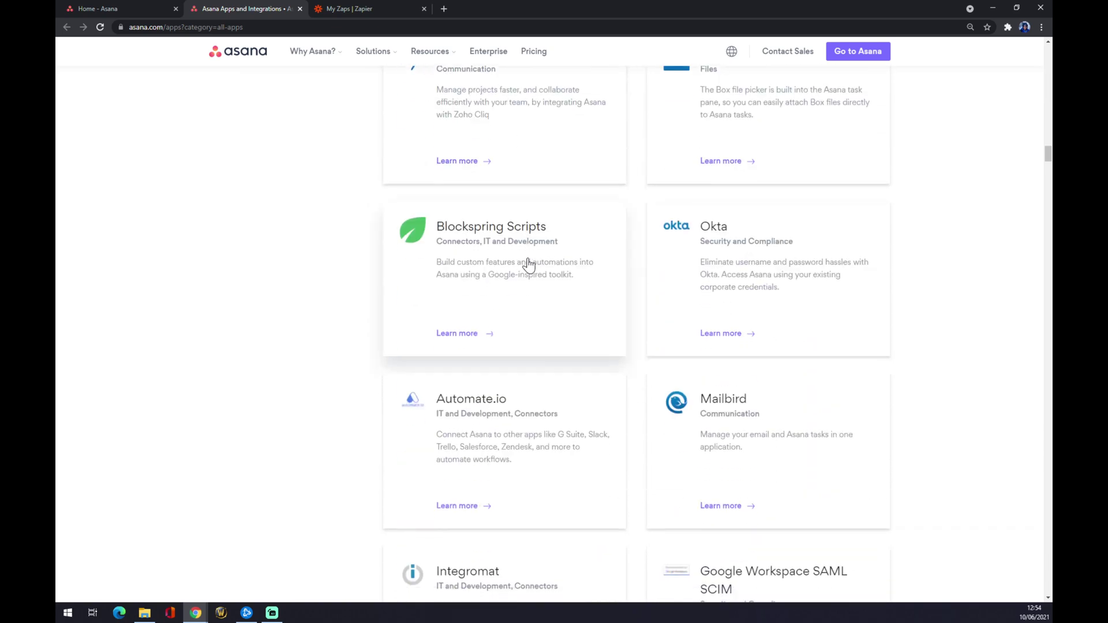
pyautogui.scroll(-3, 529, 262)
pyautogui.scroll(-3, 528, 262)
pyautogui.scroll(-3, 530, 261)
pyautogui.scroll(-4, 530, 262)
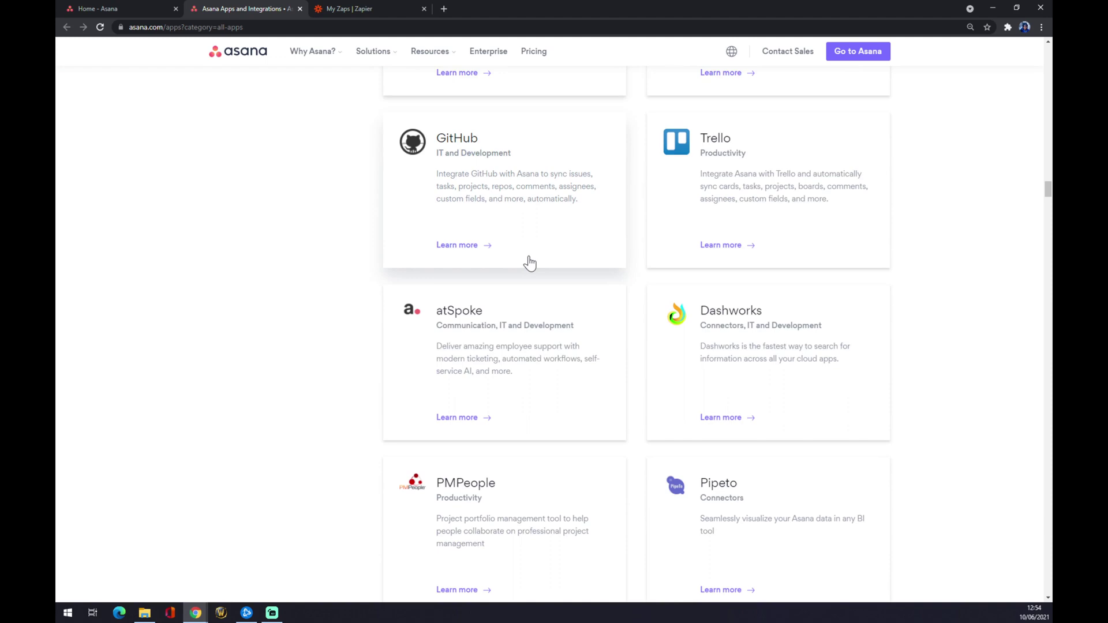
pyautogui.scroll(1, 529, 261)
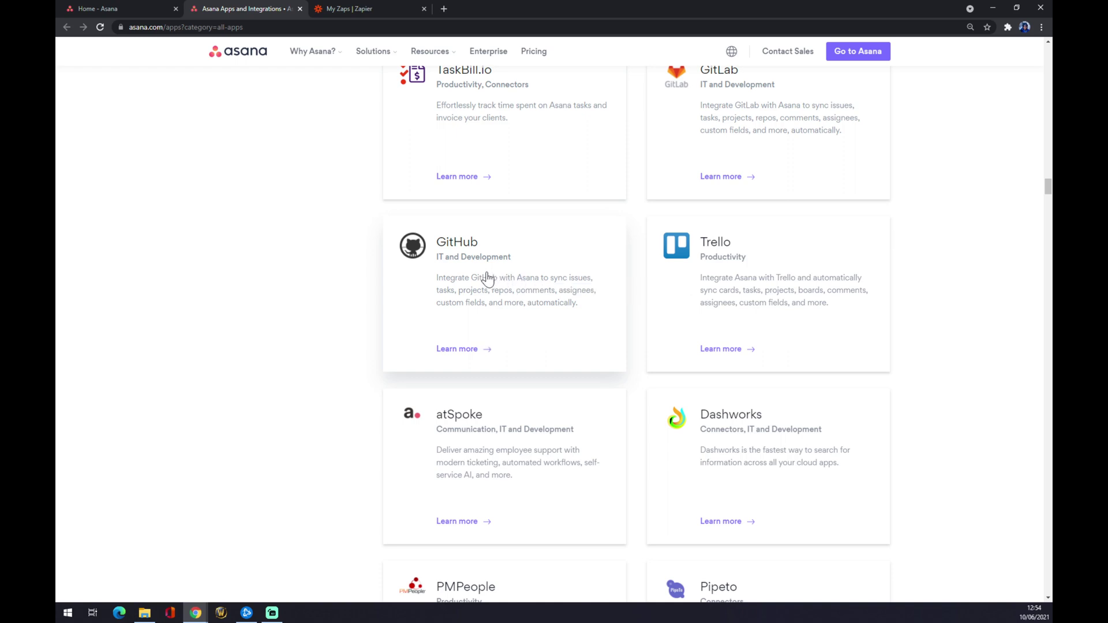
# Open the GitHub integration page and select its 'GitHub + Asana' heading text.
pyautogui.click(485, 279)
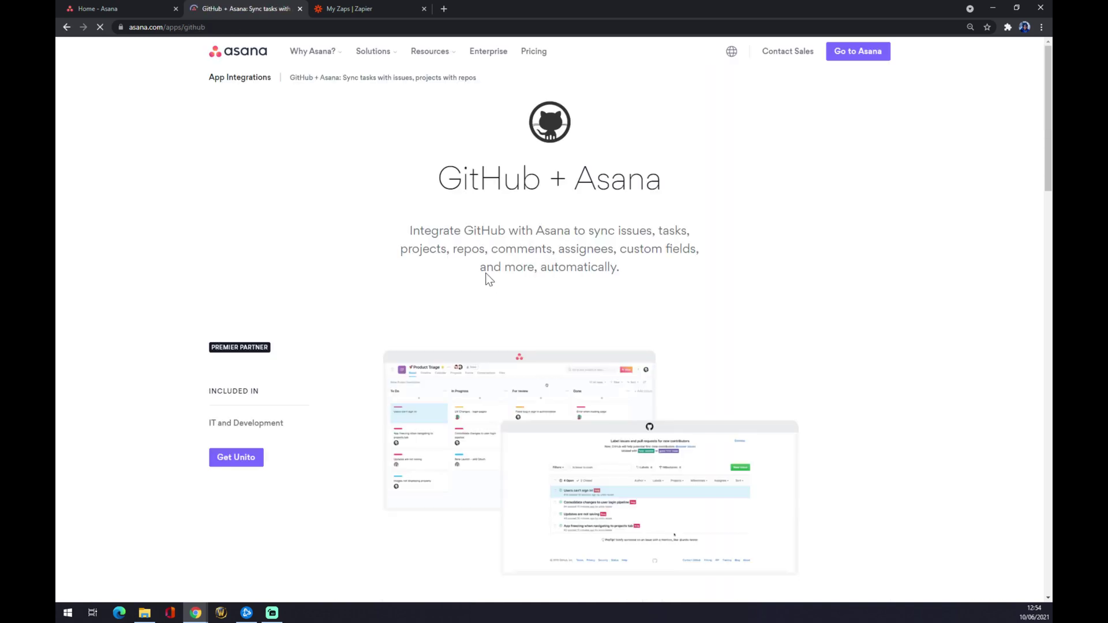
pyautogui.moveTo(437, 182); pyautogui.dragTo(664, 192)
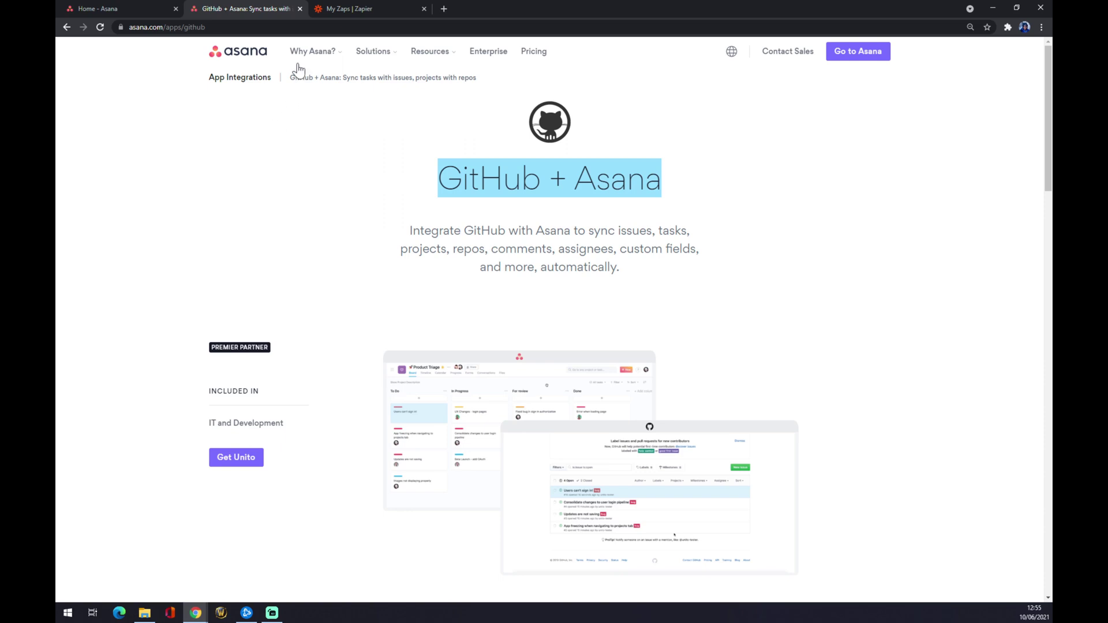
# Close the GitHub tab, then create a new Zapier zap named 'asana to github'.
pyautogui.click(299, 9)
pyautogui.click(226, 9)
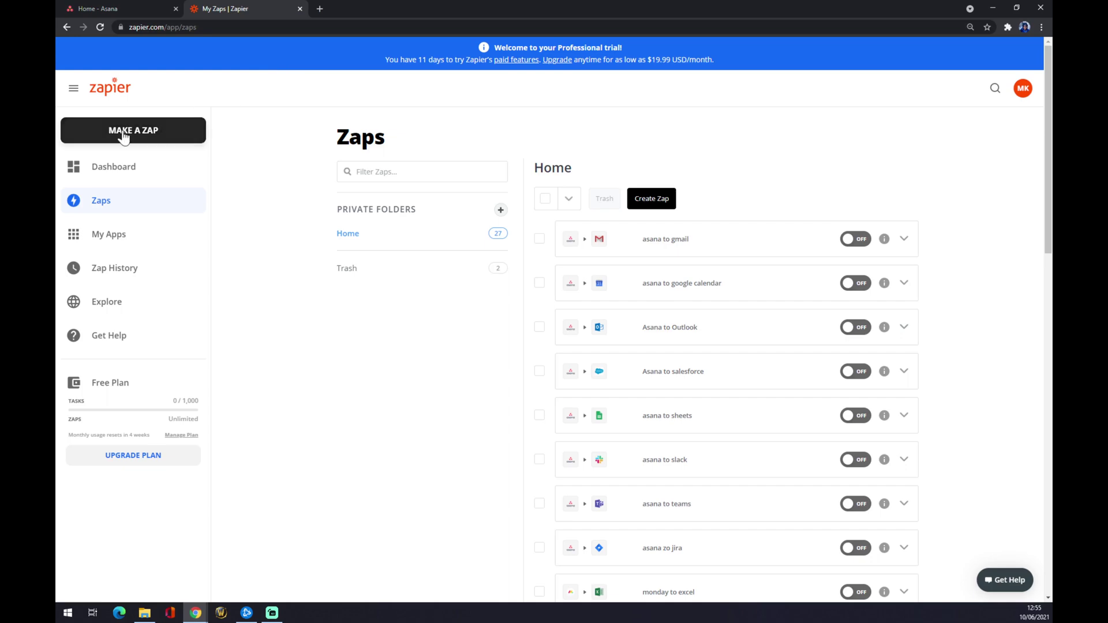
pyautogui.click(122, 170)
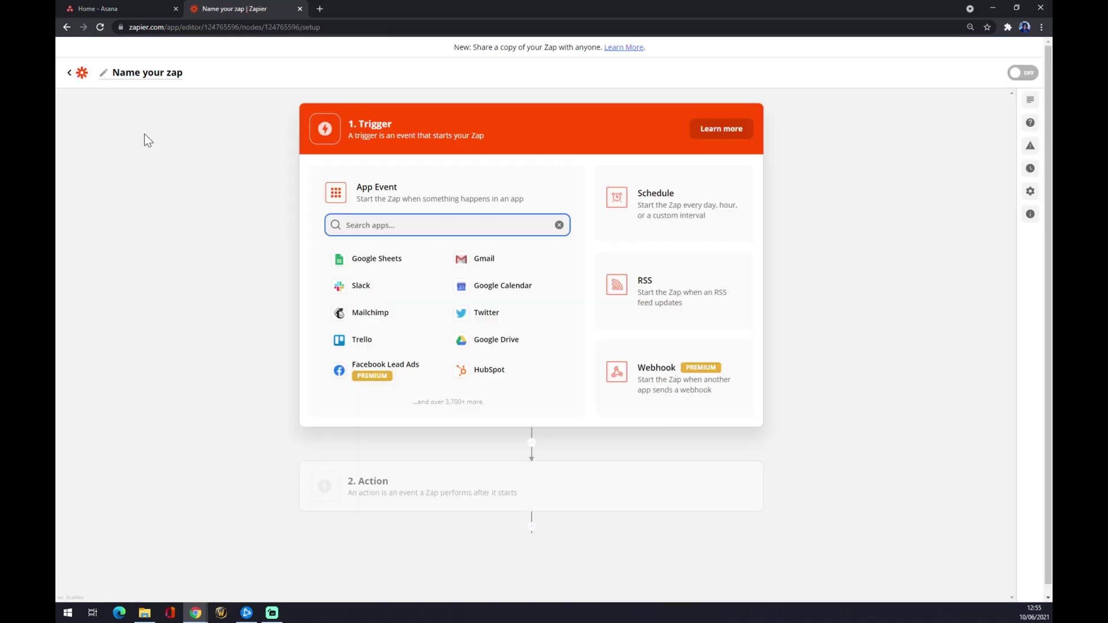
pyautogui.click(148, 73)
pyautogui.write('a')
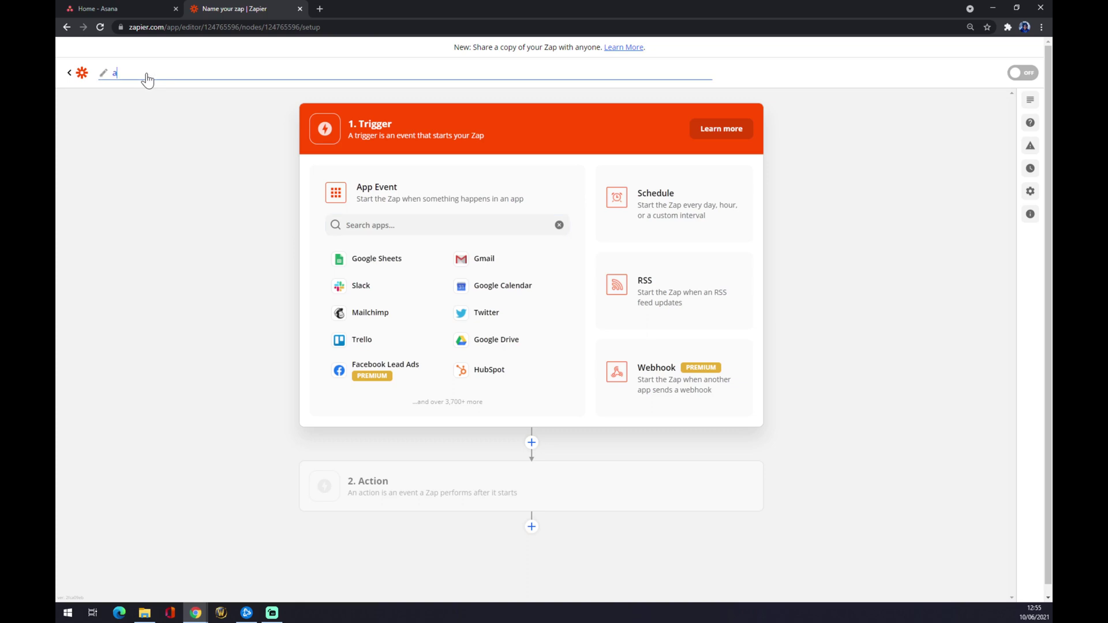
pyautogui.write('sana to git')
pyautogui.write('hu')
pyautogui.write('b')
pyautogui.press('Return')
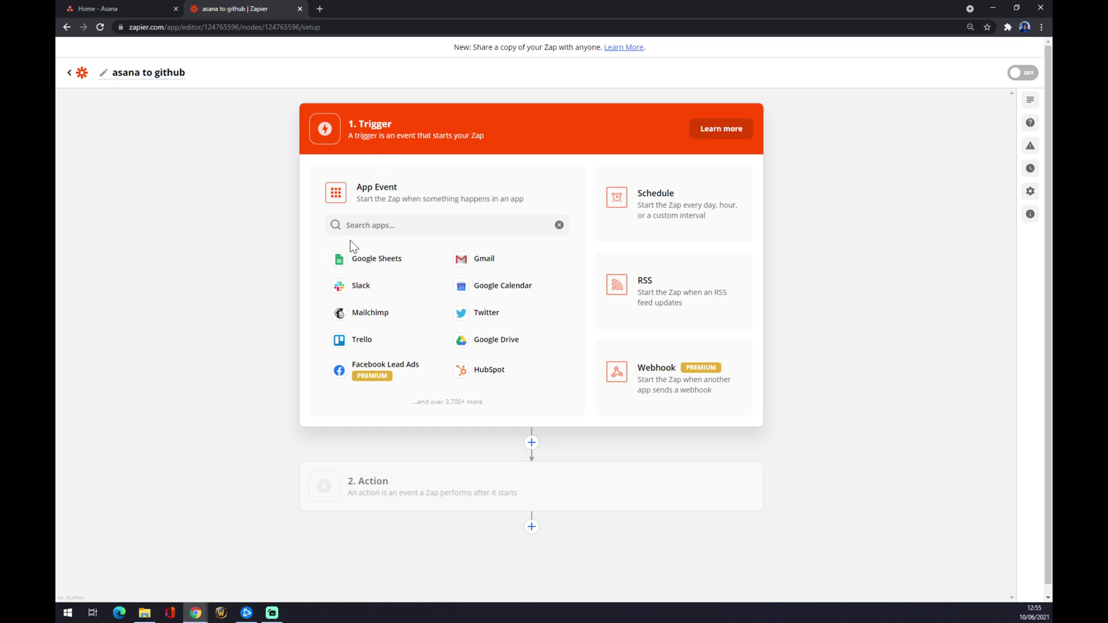
# Set the zap trigger app to Asana with the New User event and continue.
pyautogui.click(372, 225)
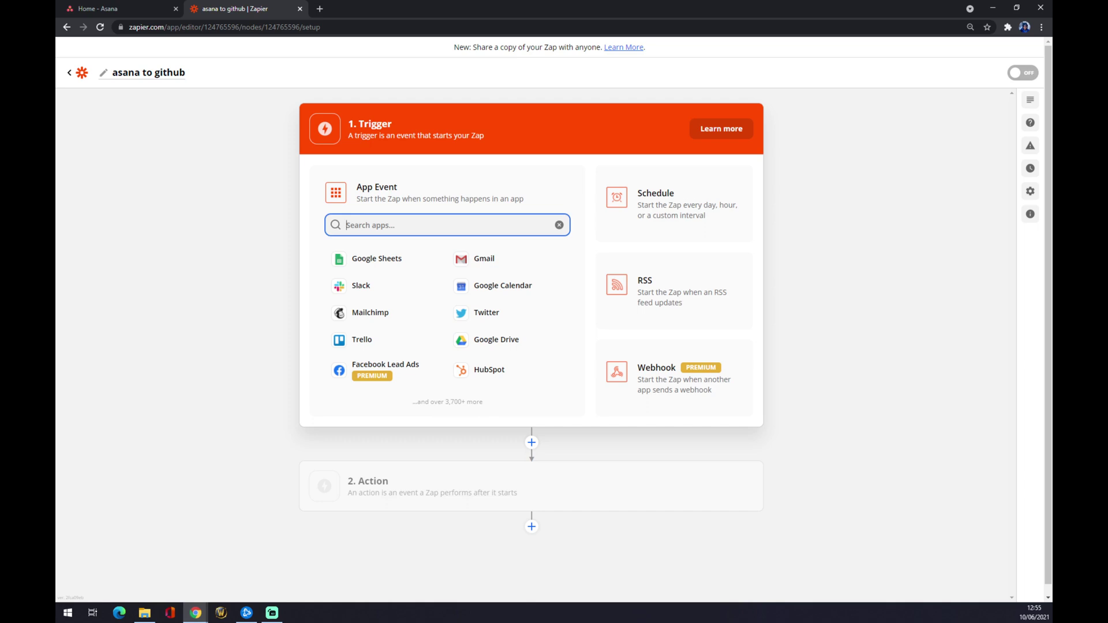
pyautogui.write('asana')
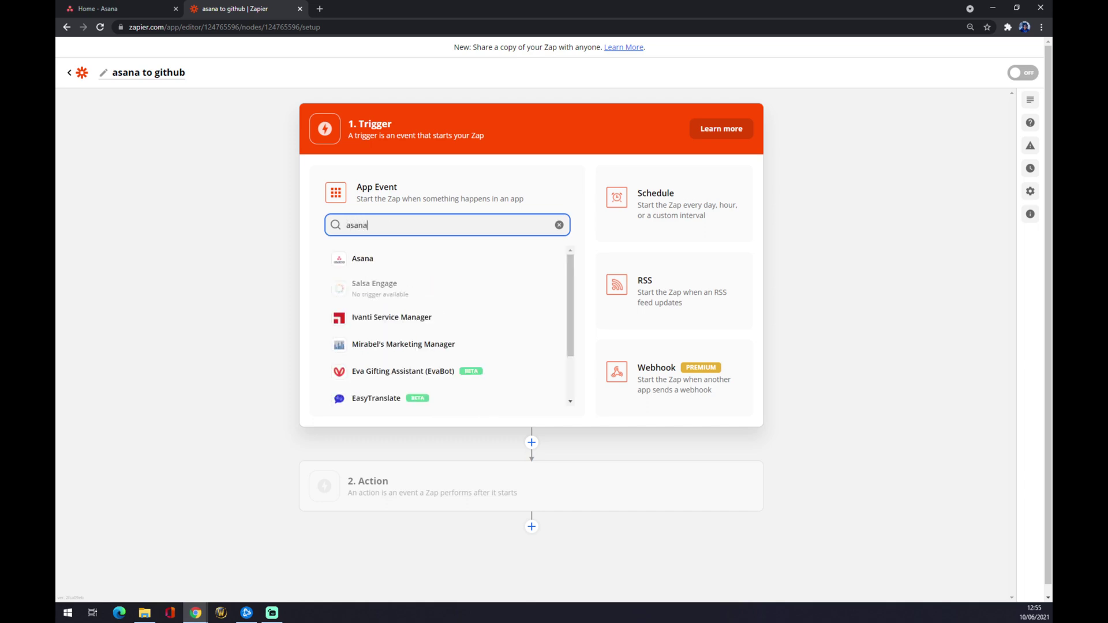
pyautogui.click(367, 260)
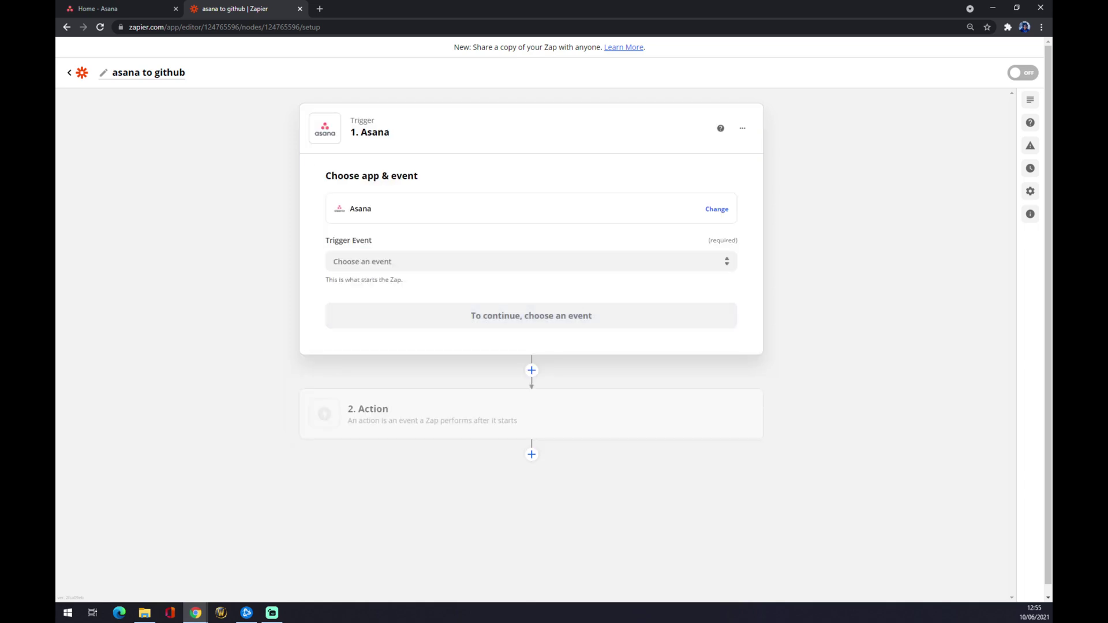
pyautogui.click(372, 262)
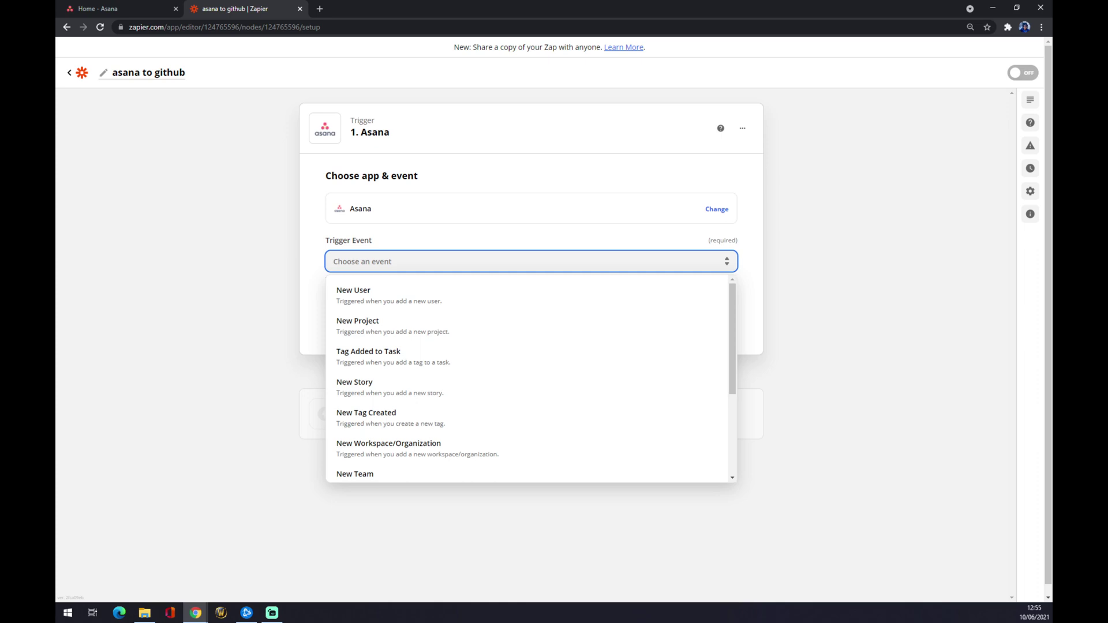
pyautogui.click(375, 294)
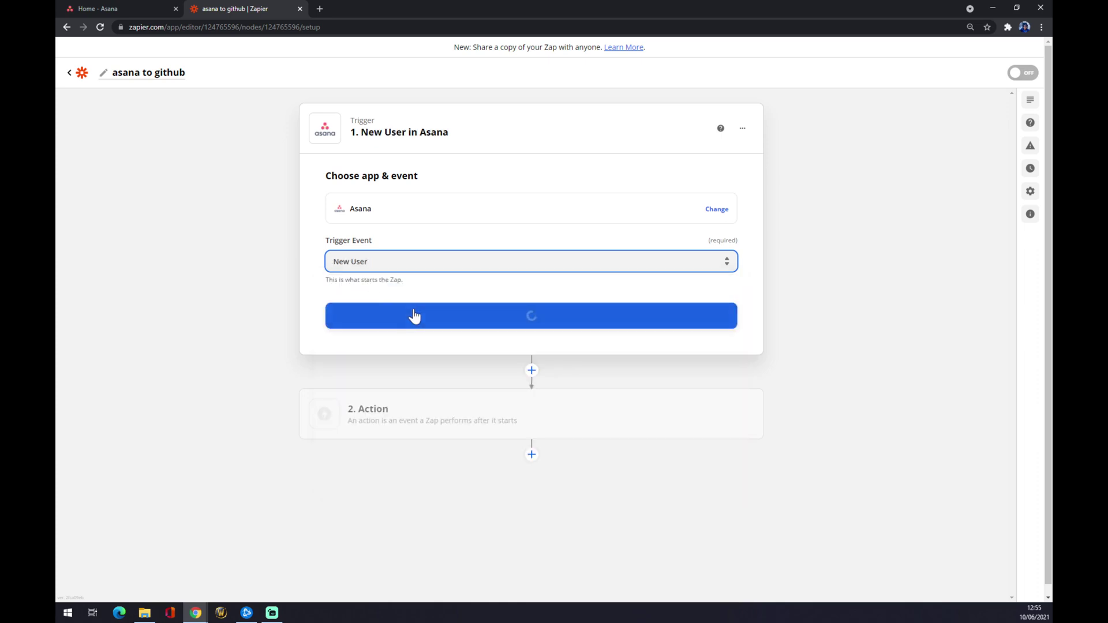
pyautogui.click(440, 321)
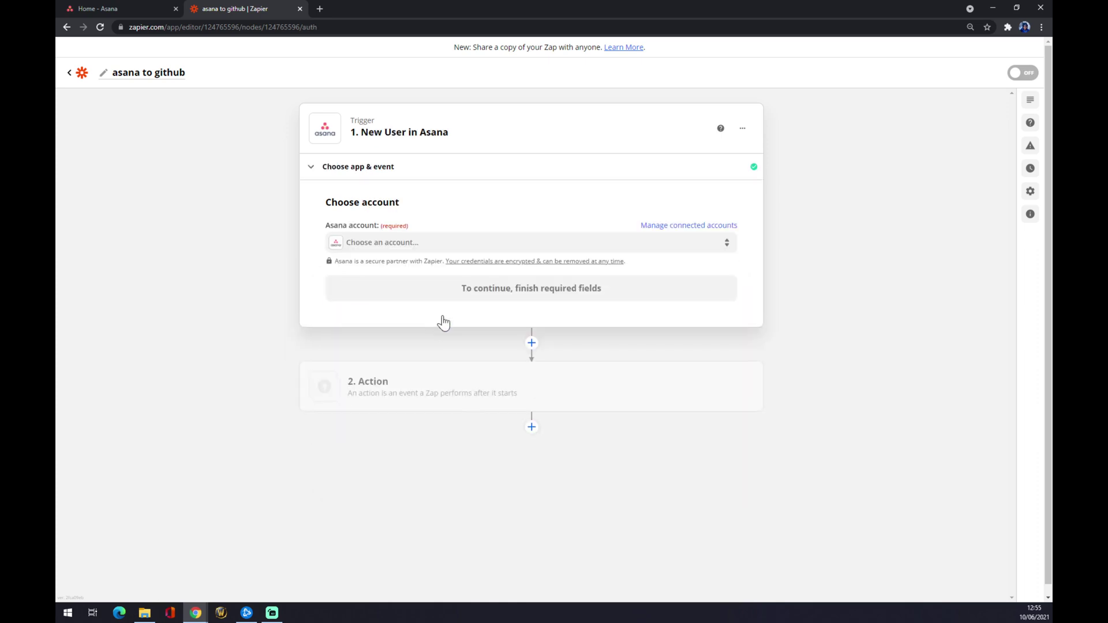
# Choose the existing Asana account and the Marketing workspace for the trigger, then continue to testing.
pyautogui.click(436, 243)
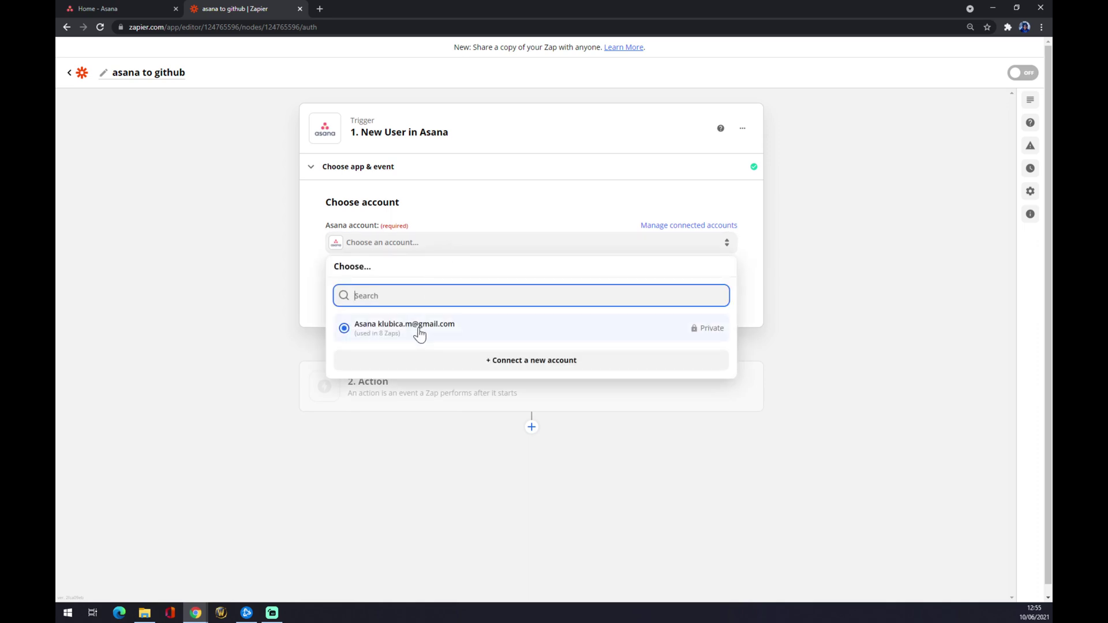
pyautogui.click(420, 339)
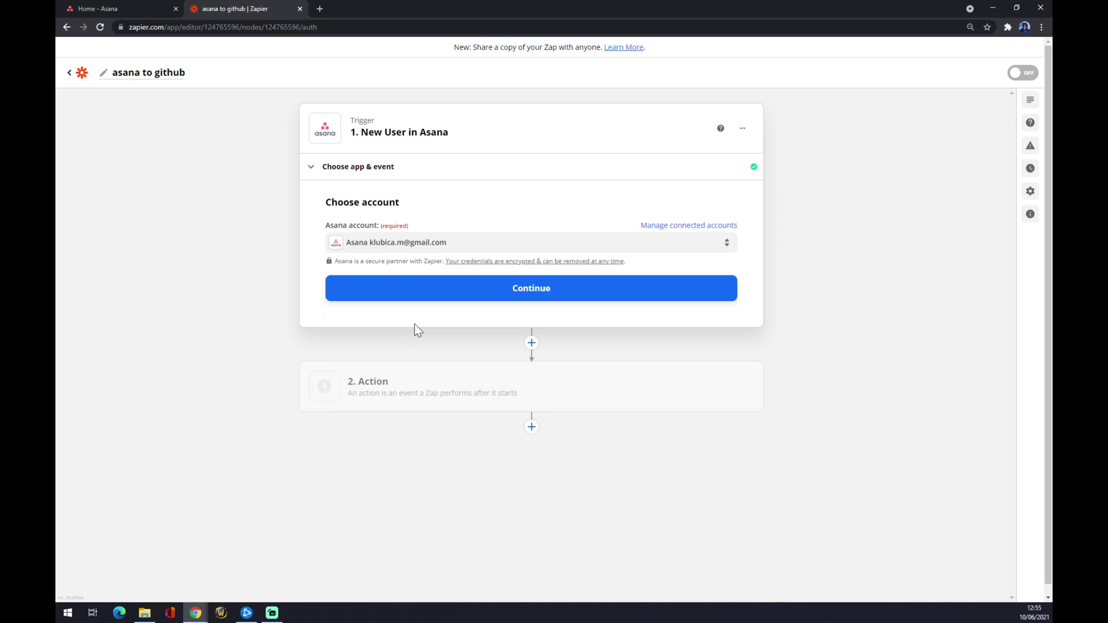
pyautogui.click(436, 293)
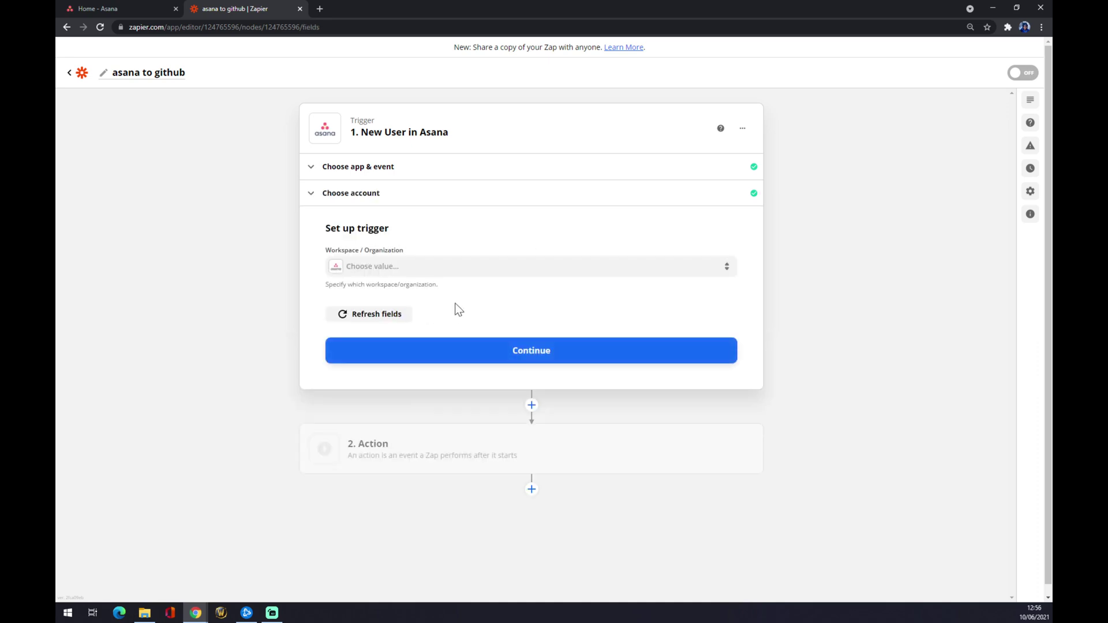
pyautogui.click(395, 269)
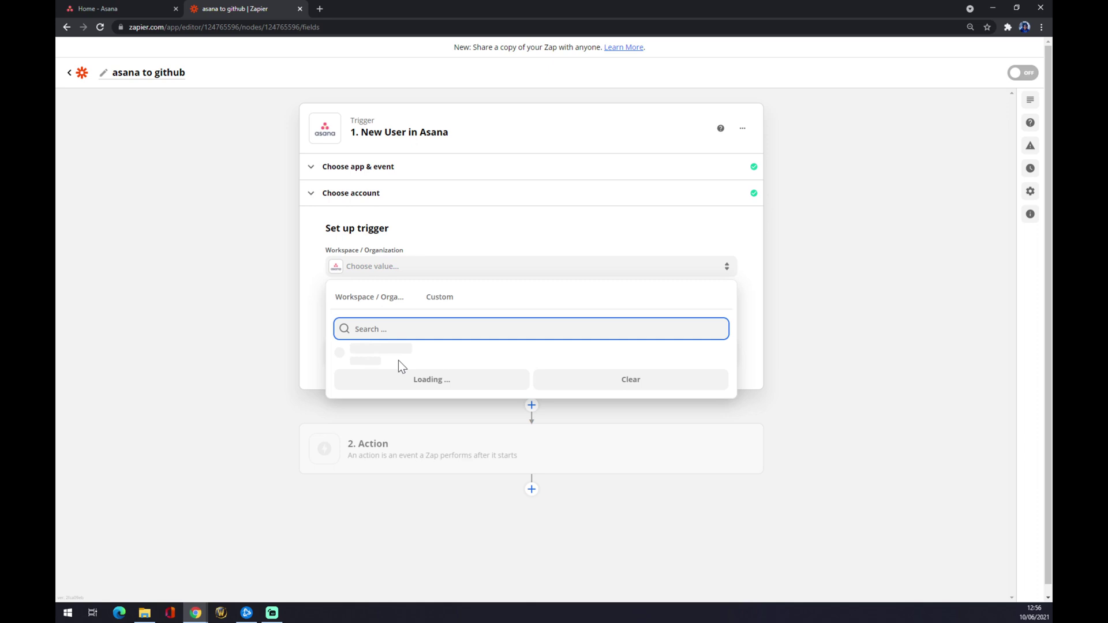
pyautogui.click(379, 357)
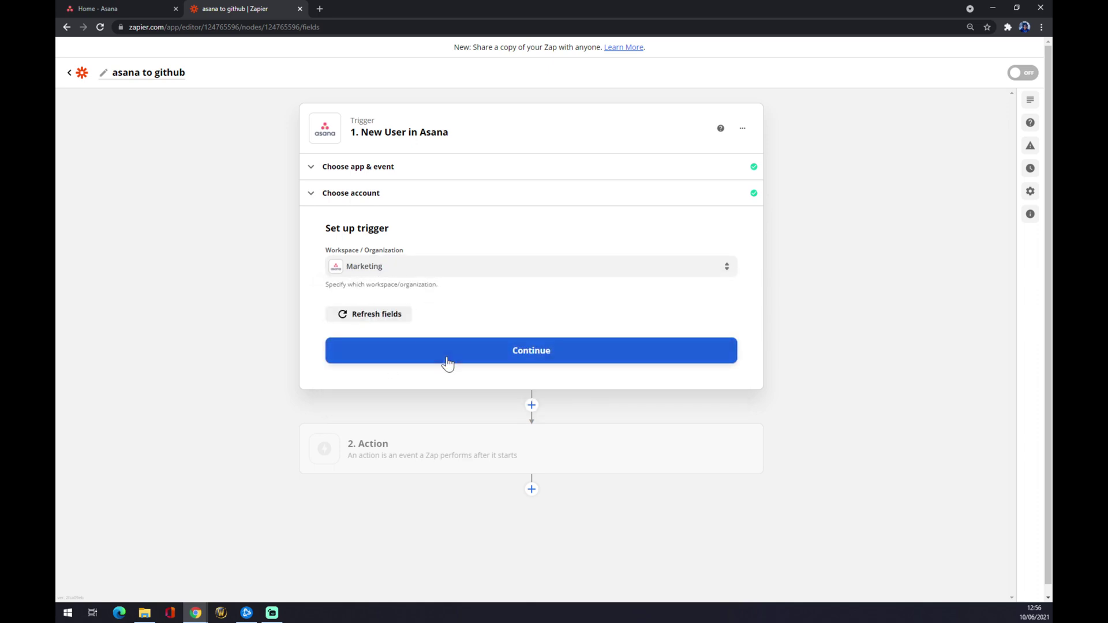
pyautogui.click(447, 350)
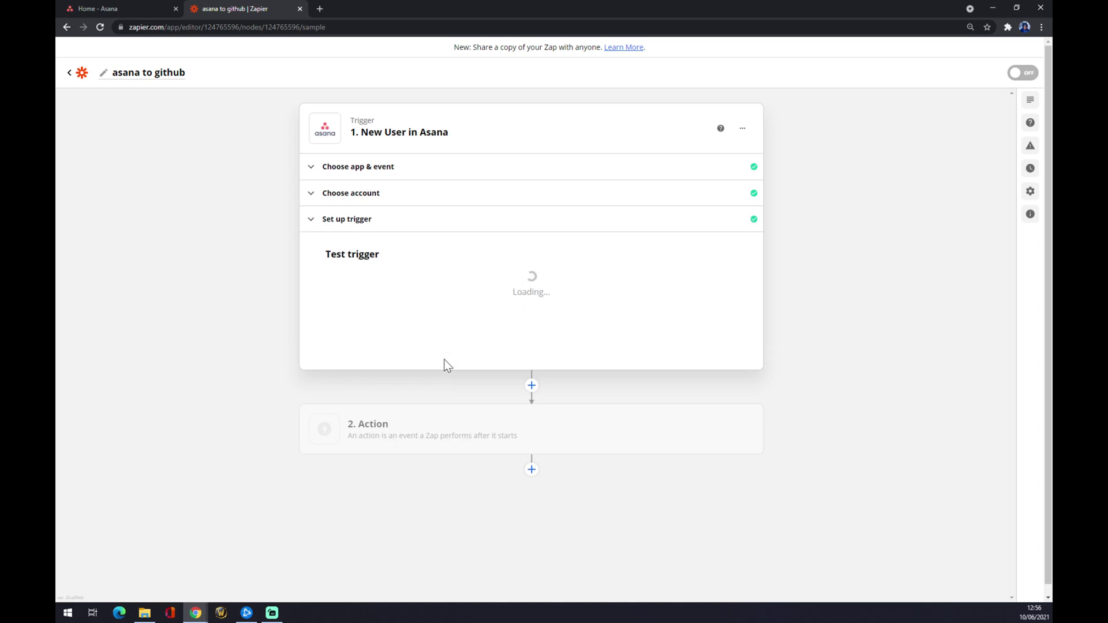
pyautogui.scroll(-1, 398, 472)
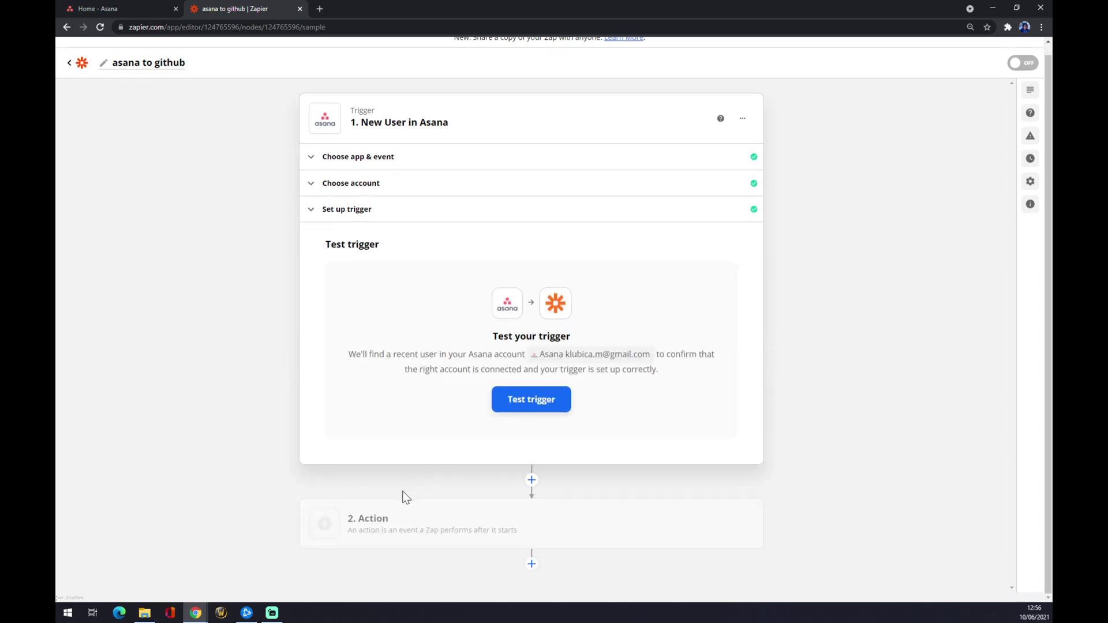
# Set the action step to GitHub with the Create Issue event.
pyautogui.click(425, 530)
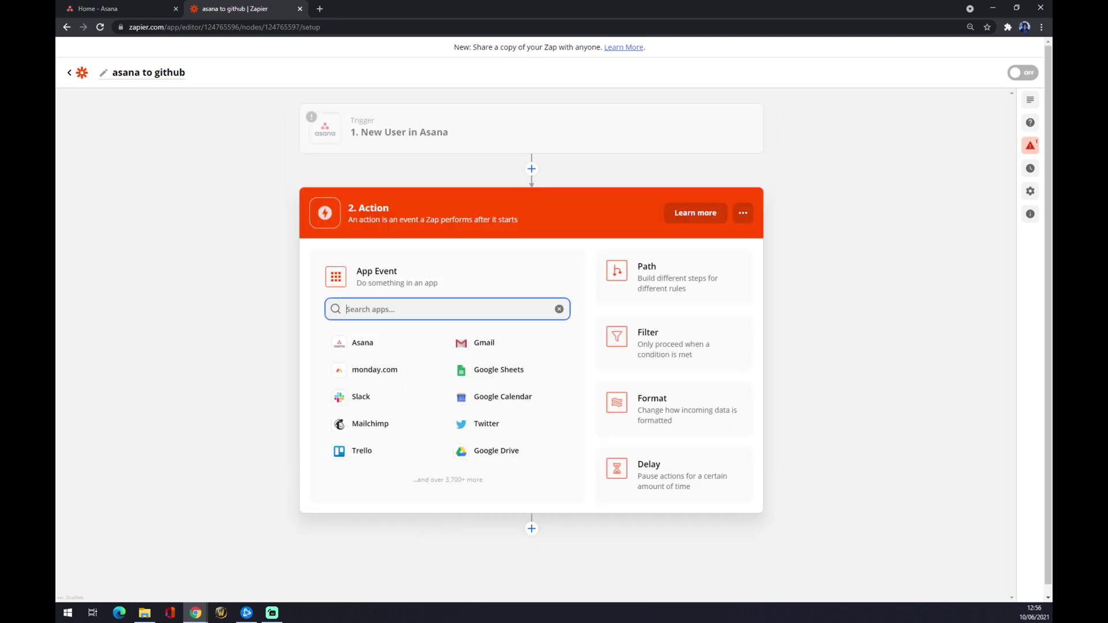
pyautogui.write('github')
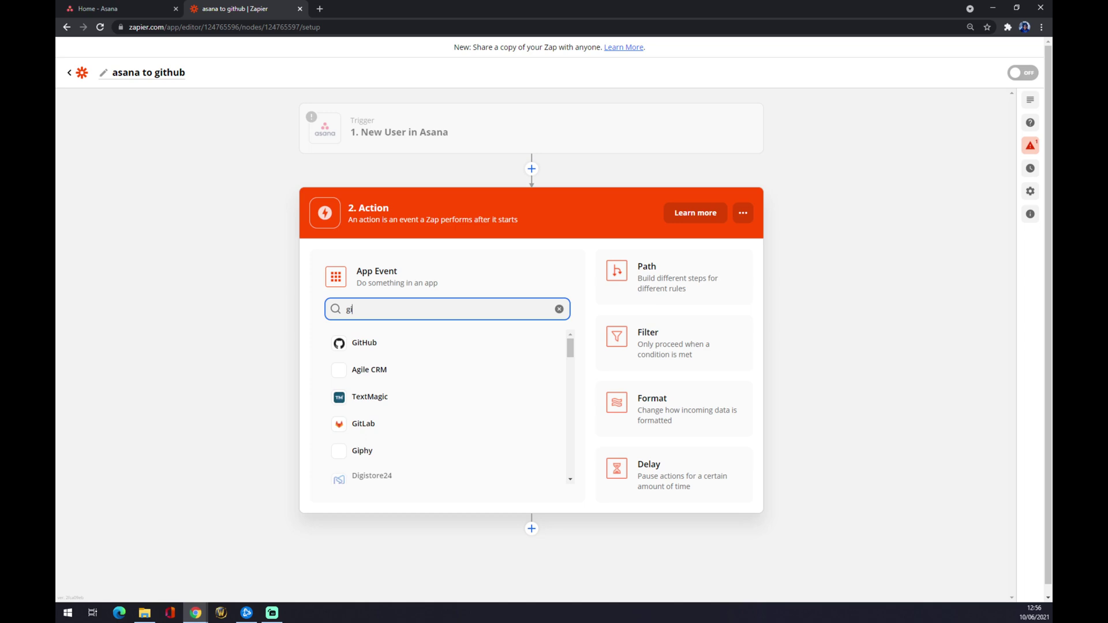
pyautogui.click(391, 345)
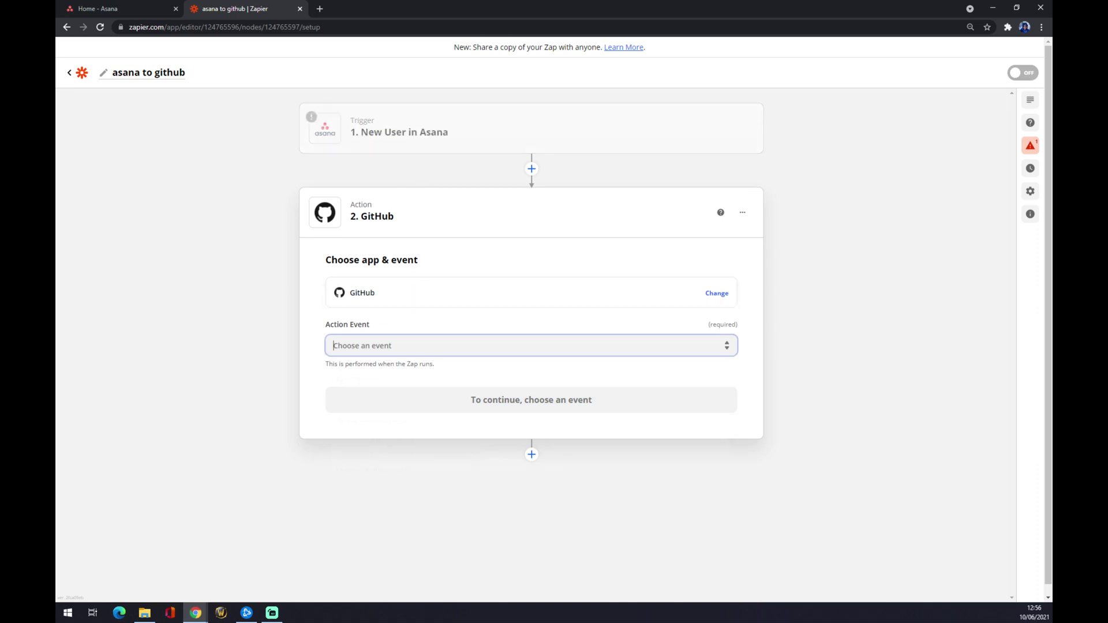
pyautogui.click(399, 345)
pyautogui.scroll(-1, 407, 399)
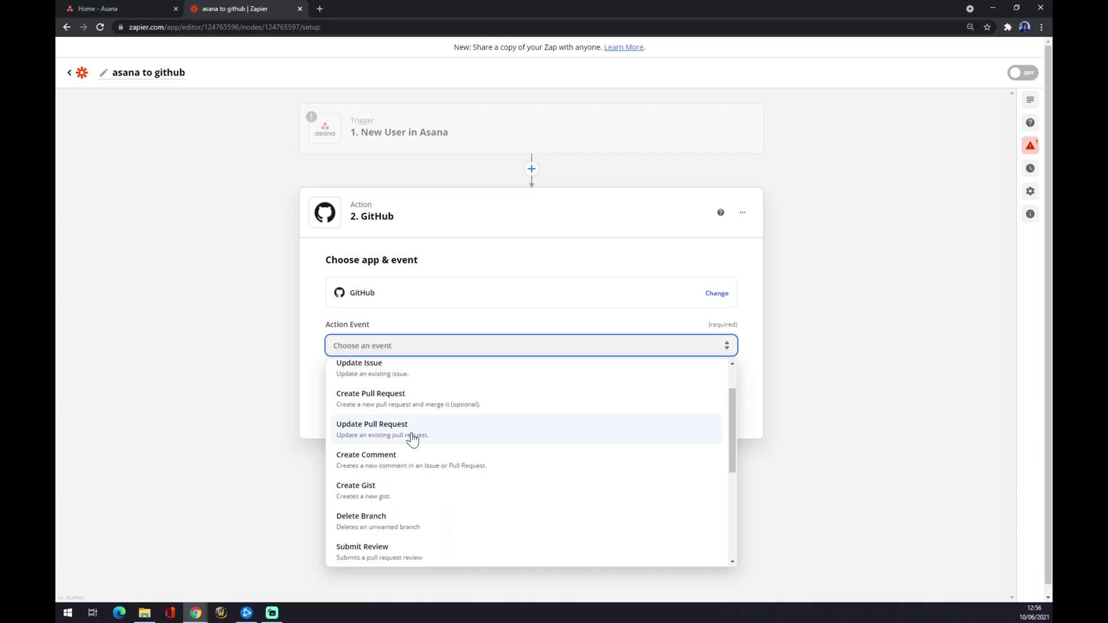
pyautogui.scroll(-1, 424, 502)
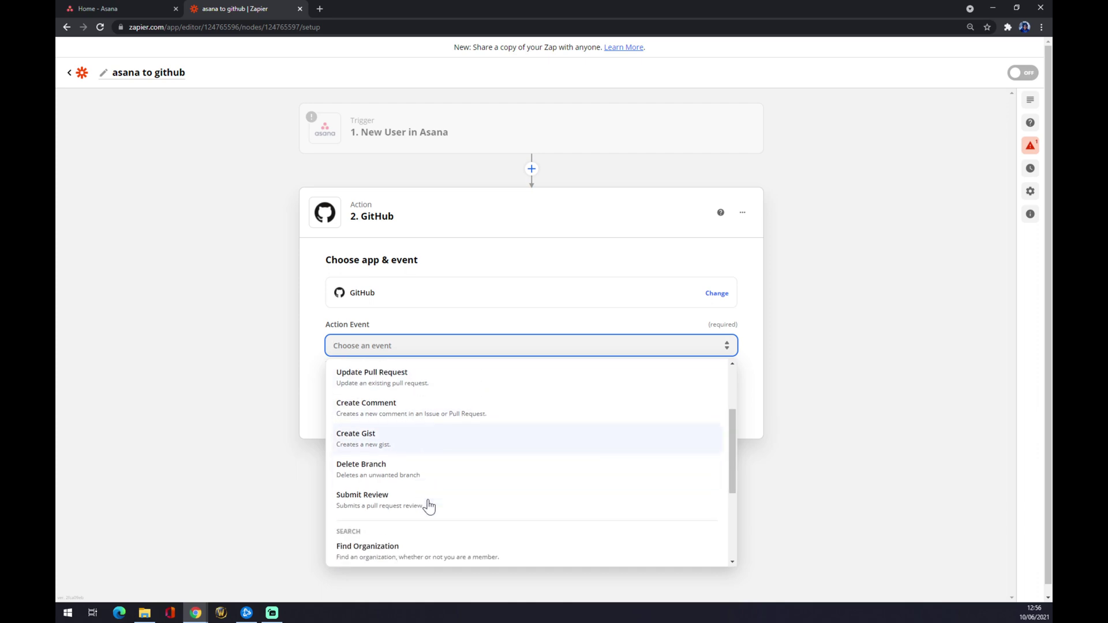
pyautogui.scroll(2, 422, 477)
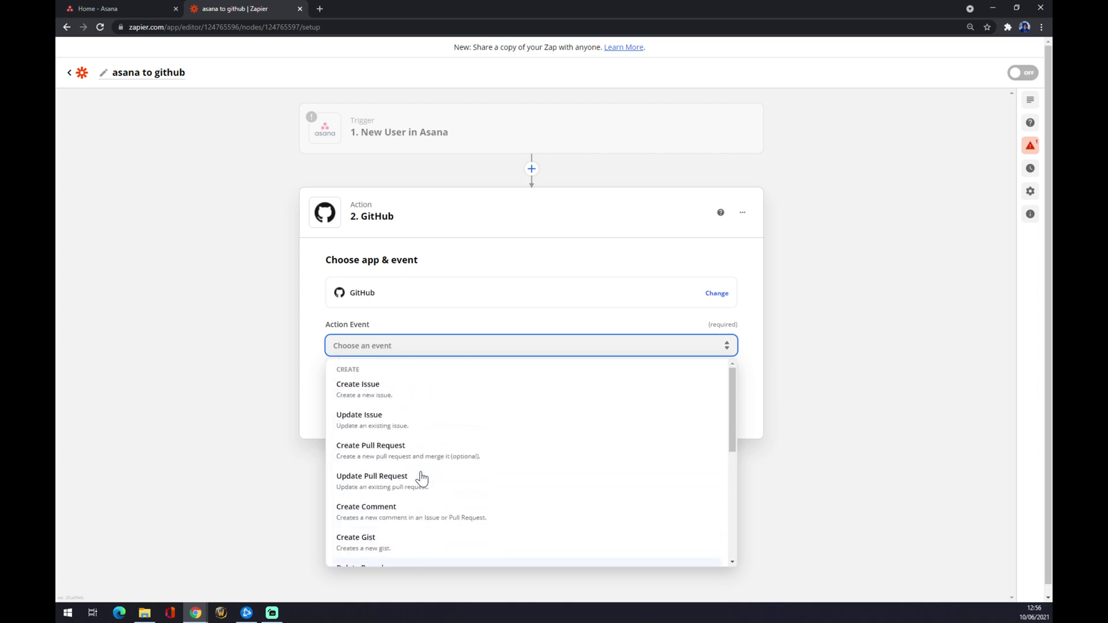
pyautogui.click(391, 389)
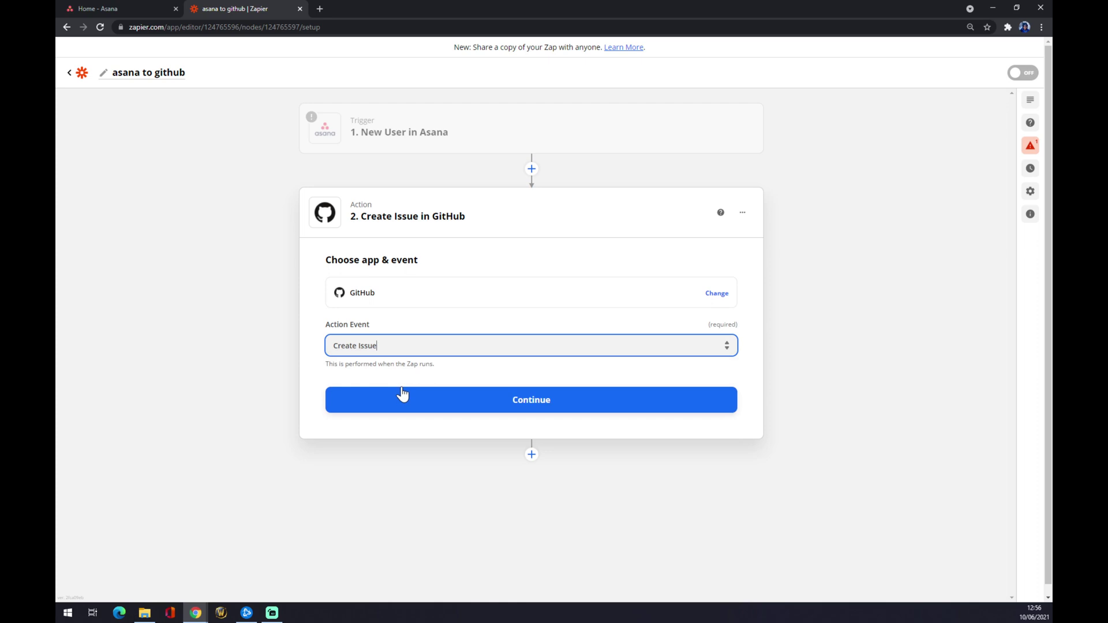
# Continue past the Create Issue event to the GitHub sign-in account step.
pyautogui.click(403, 397)
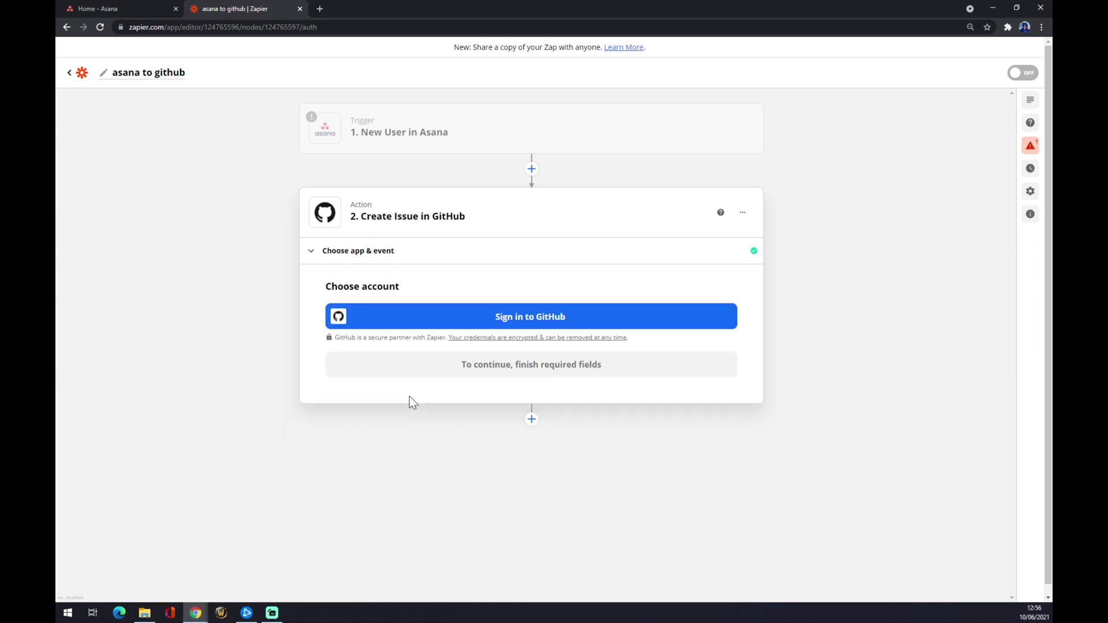